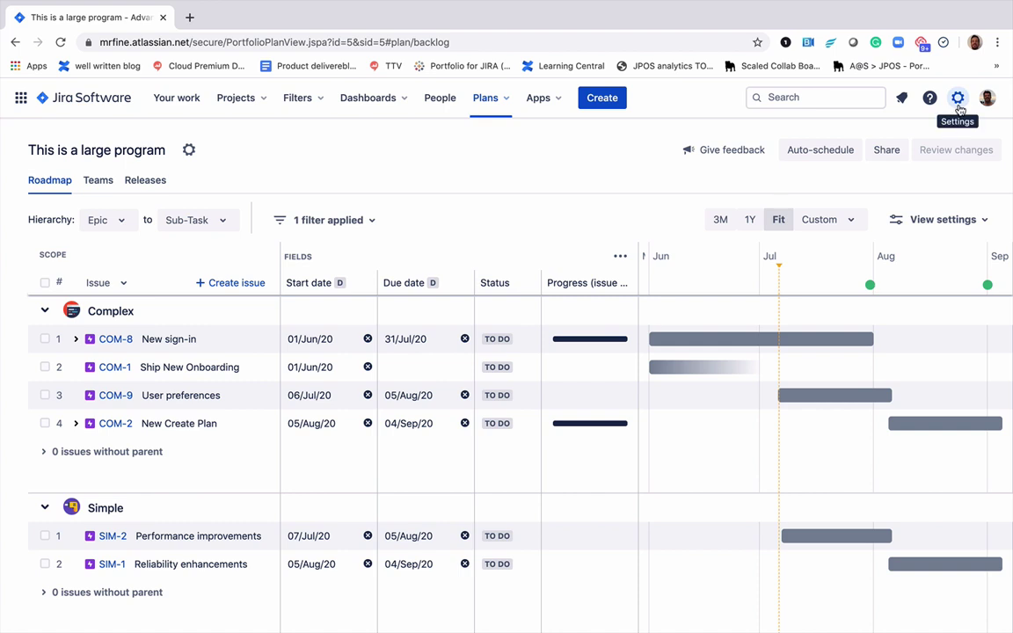
# - In Settings > Issues, add the 'Legend' issue type with description 'Higher up strategy work'
pyautogui.click(958, 99)
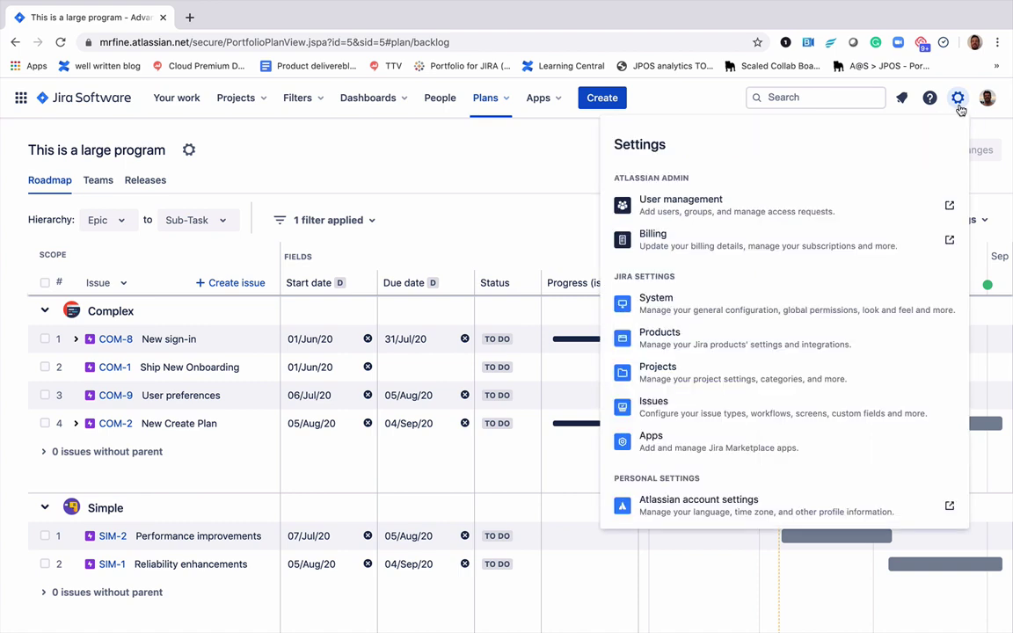
pyautogui.click(686, 406)
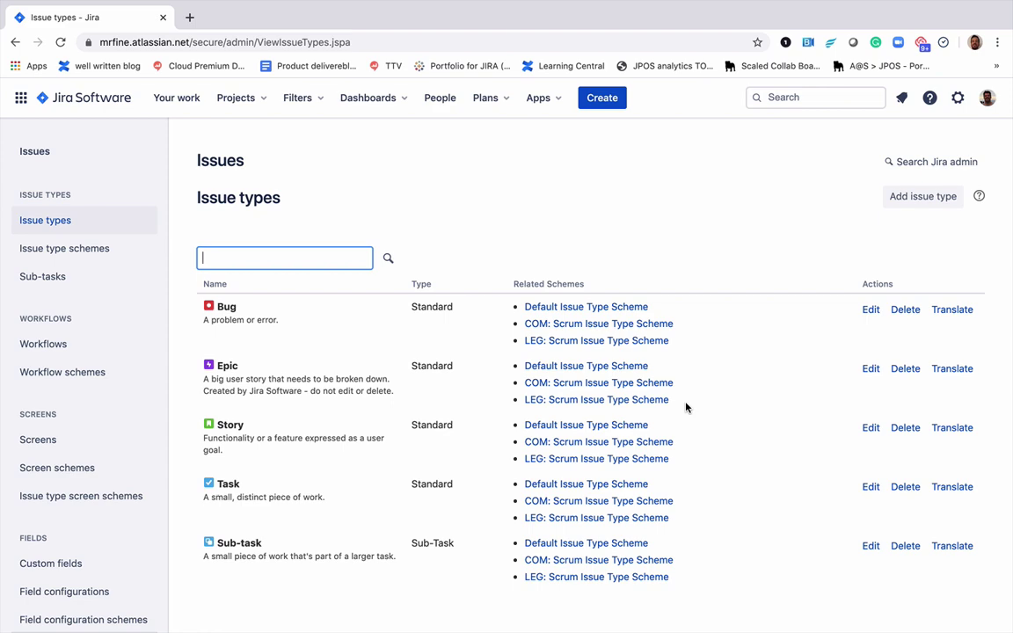
pyautogui.click(895, 207)
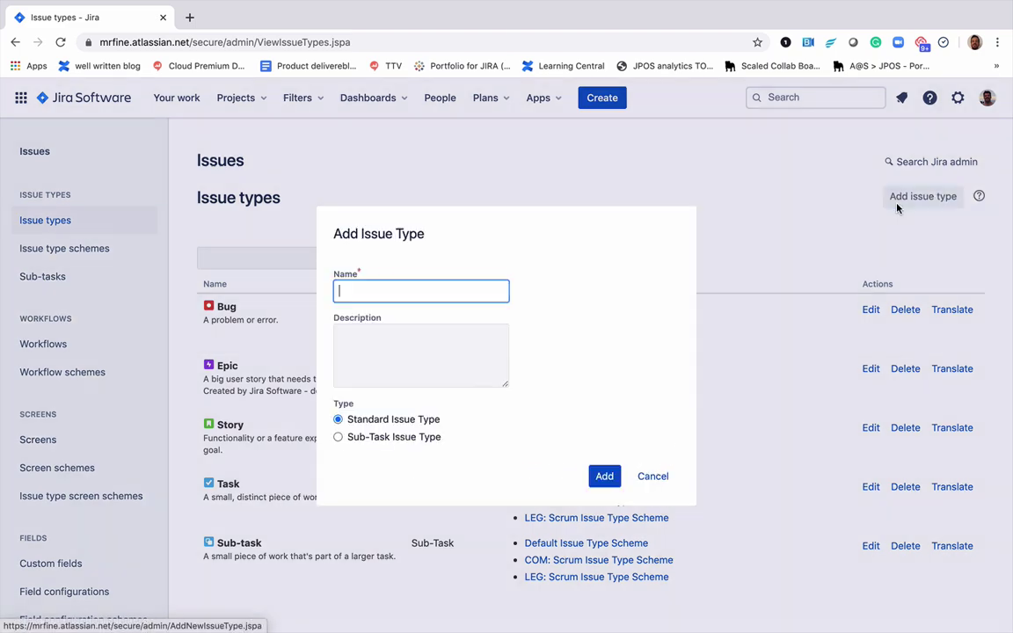
pyautogui.write('Legend')
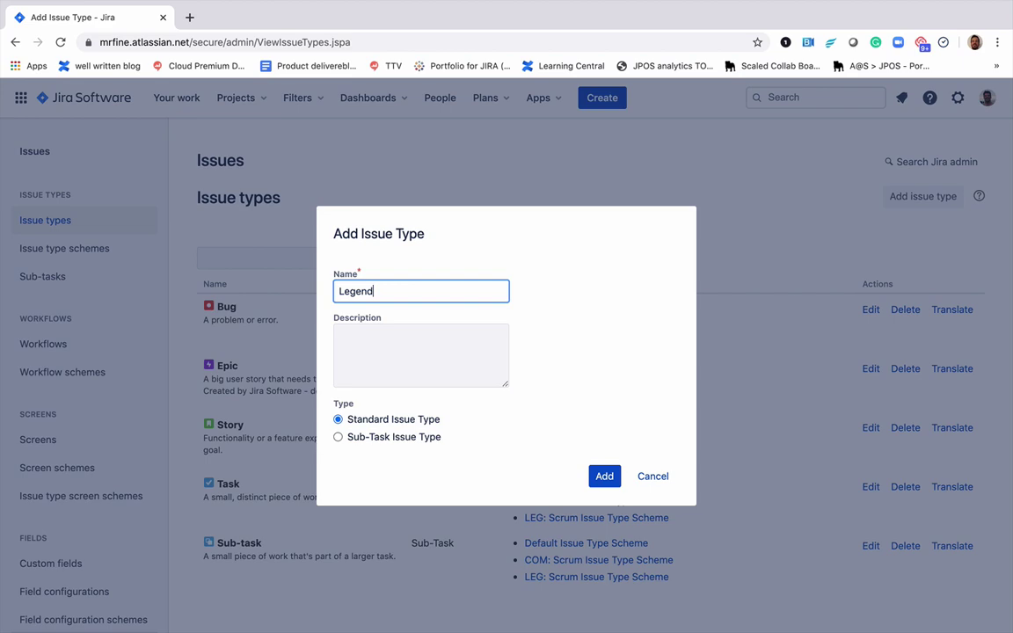
pyautogui.click(476, 328)
pyautogui.write('Higher up strategy work')
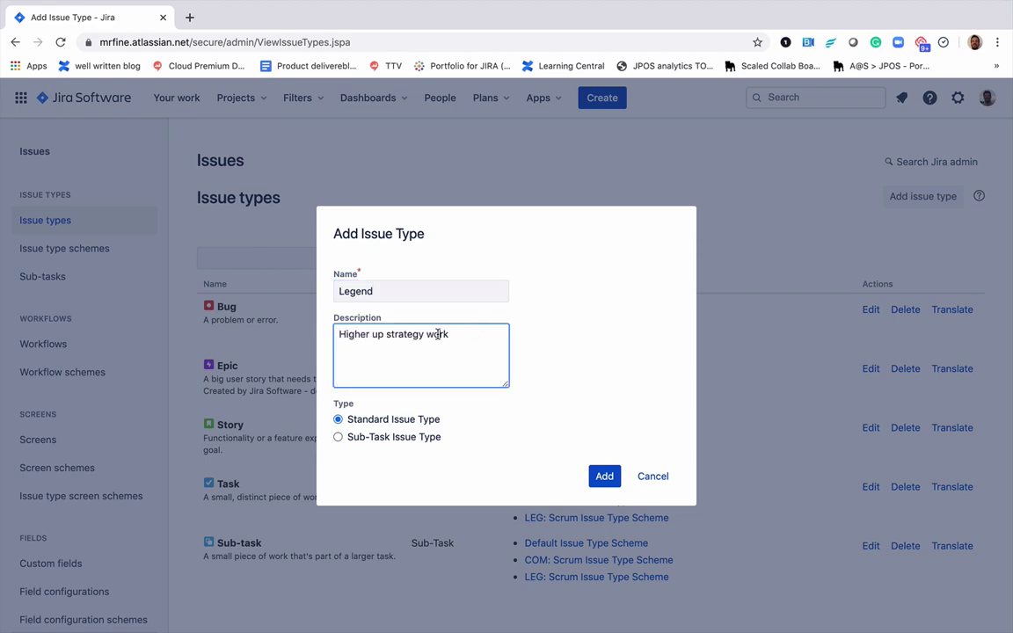
pyautogui.click(601, 475)
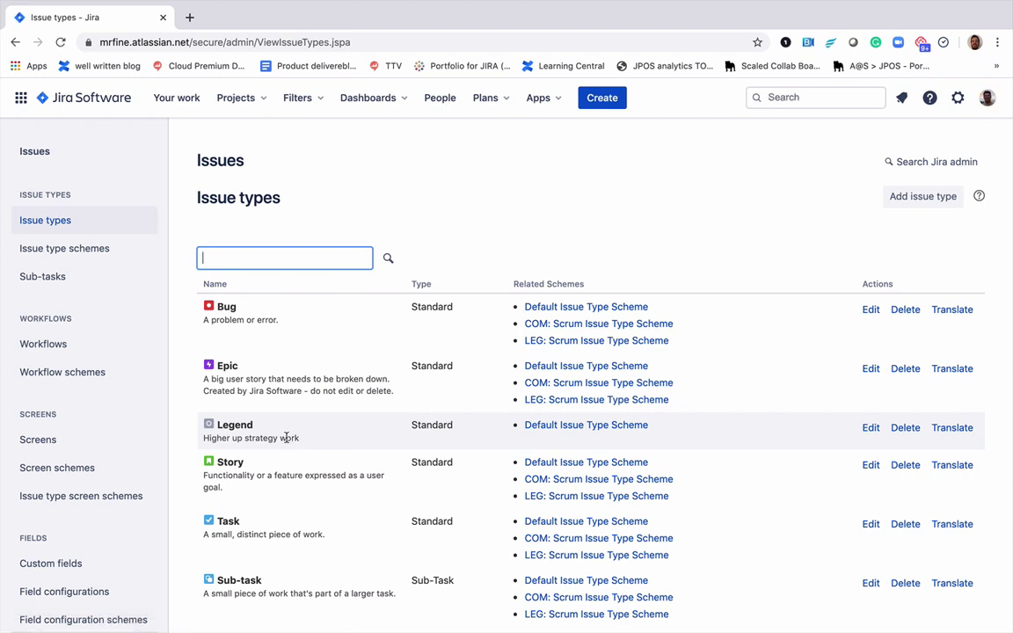
# - Drag Legend into the LEG: Scrum Issue Type Scheme's issue types and save the scheme
pyautogui.click(95, 250)
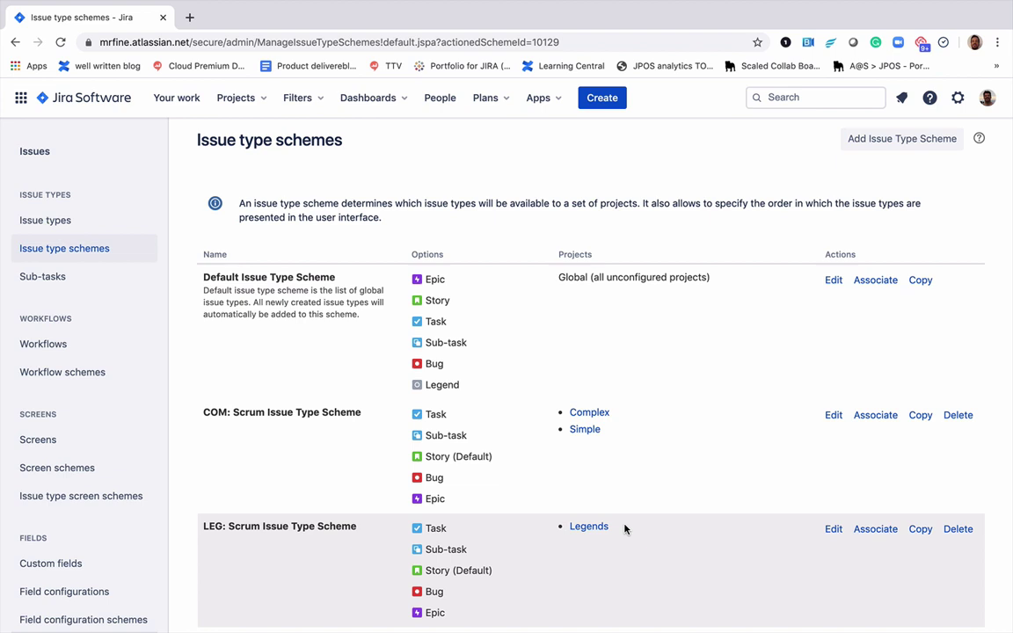
pyautogui.click(832, 530)
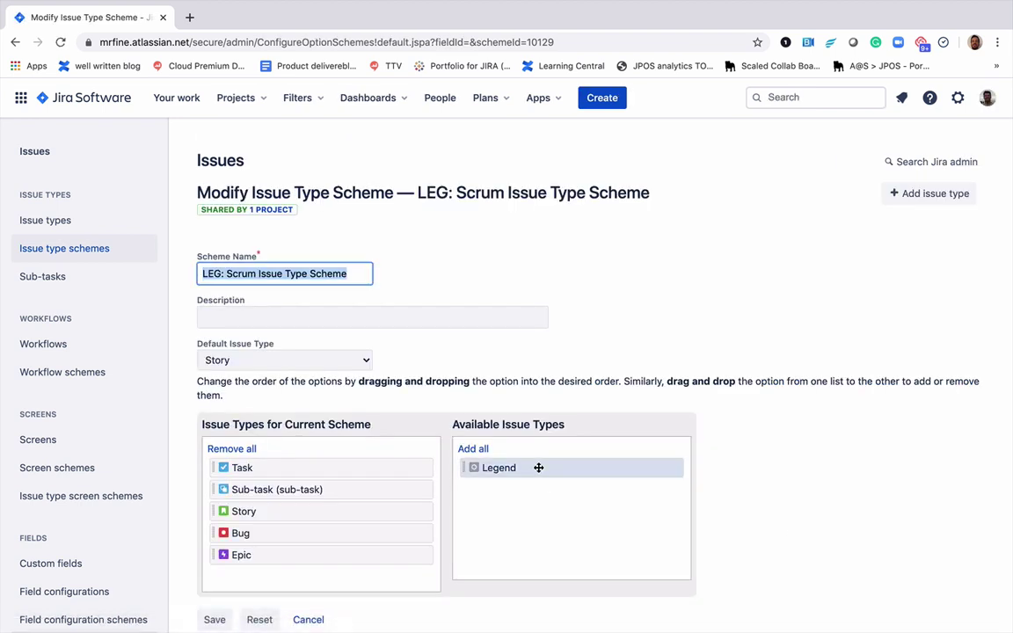
pyautogui.moveTo(538, 468); pyautogui.dragTo(282, 577)
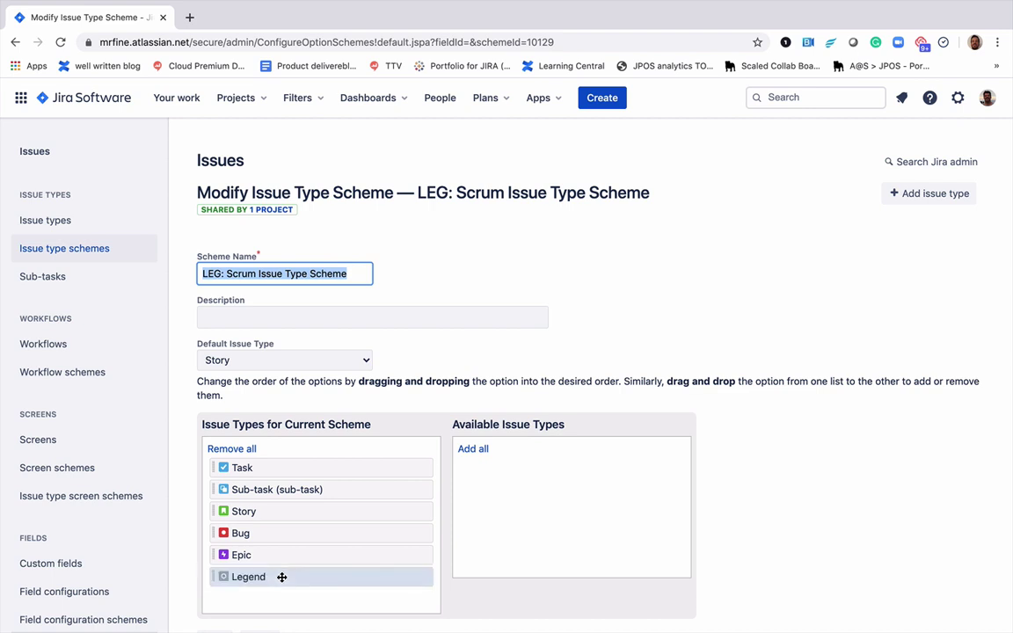
pyautogui.scroll(-1, 281, 576)
pyautogui.click(214, 611)
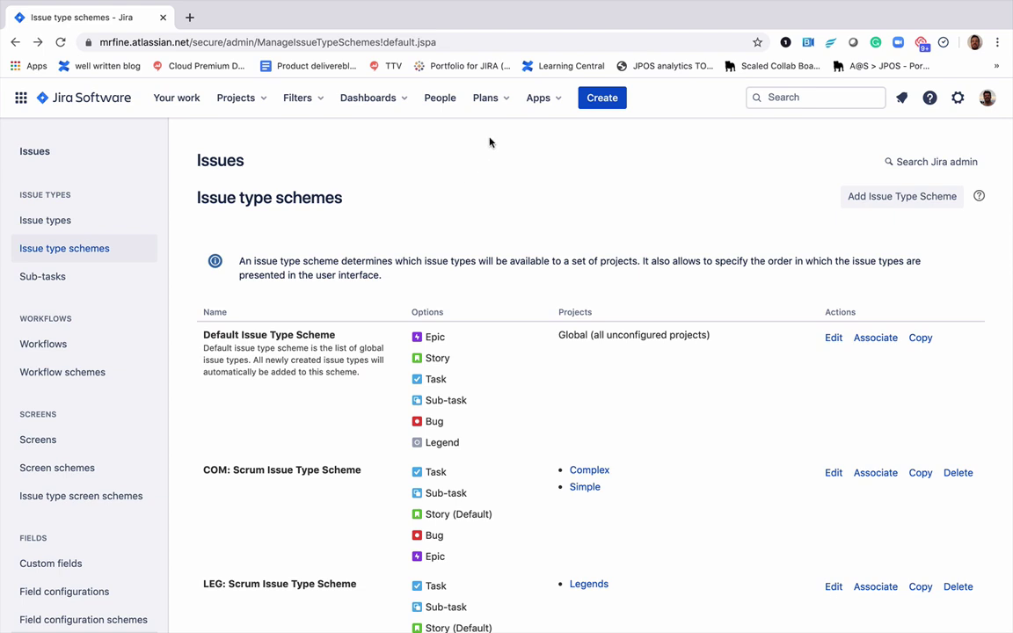
# - In Advanced Roadmaps hierarchy settings, add a new top level named Legend above Epic
pyautogui.click(492, 100)
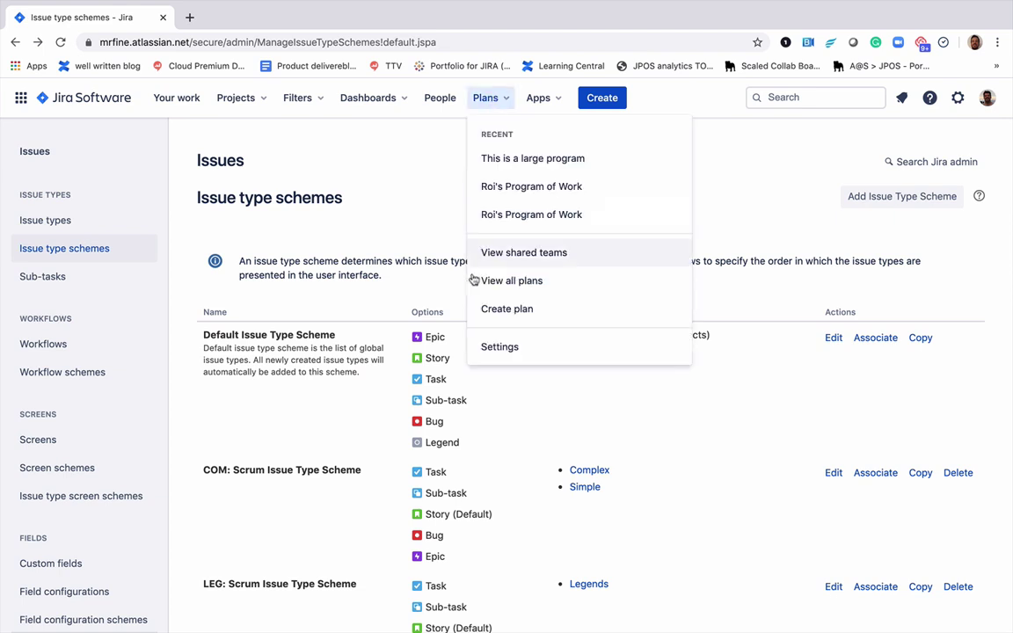
pyautogui.click(488, 356)
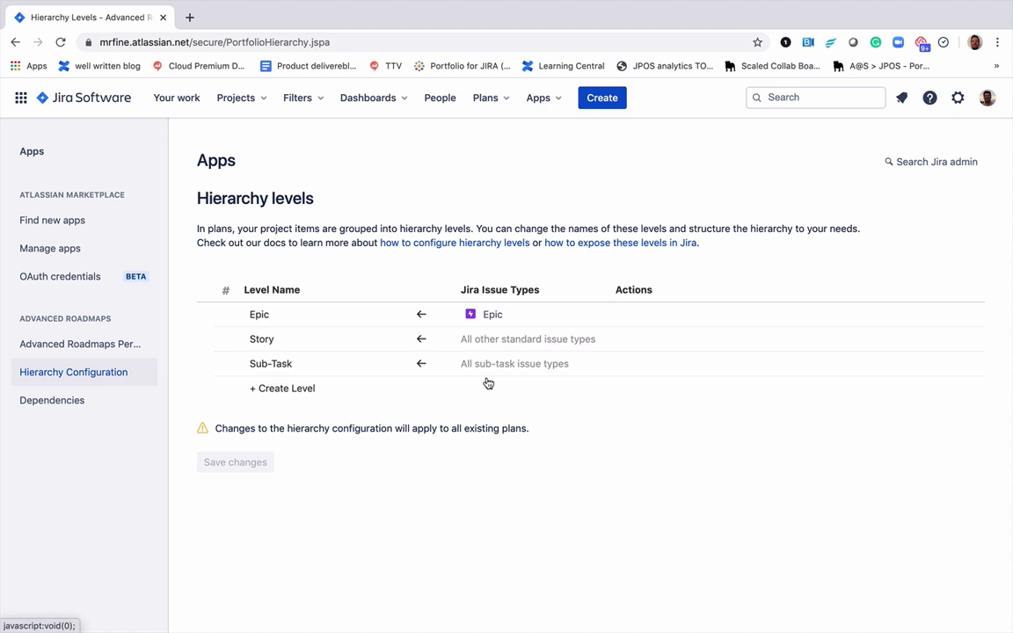
pyautogui.click(297, 389)
pyautogui.write('L')
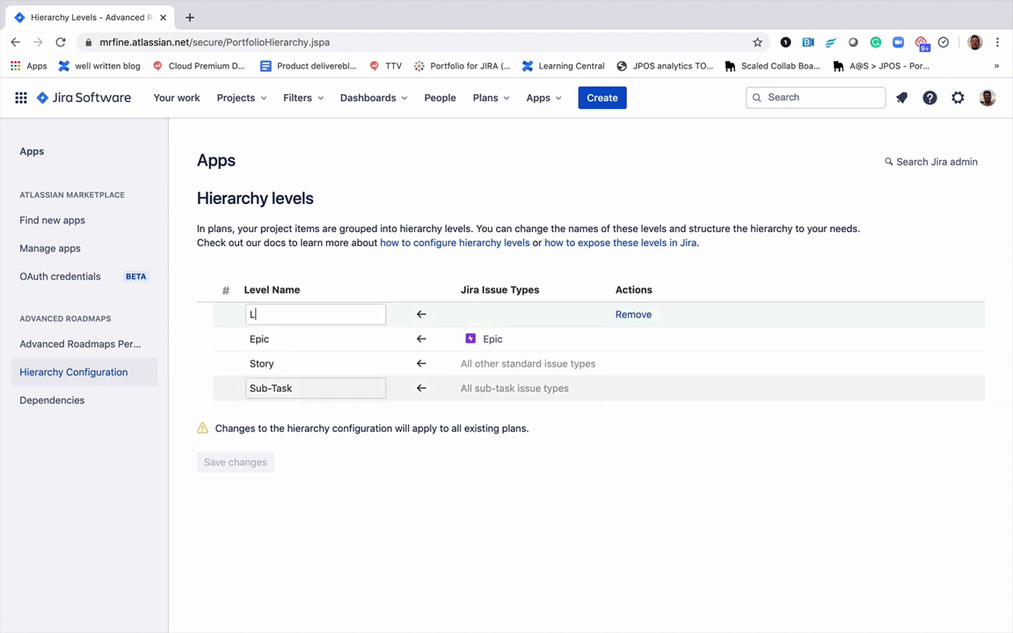
pyautogui.write('egend')
pyautogui.press('Return')
# - Map the Legend level to the Legend issue type, save, and reopen the large program plan
pyautogui.click(497, 313)
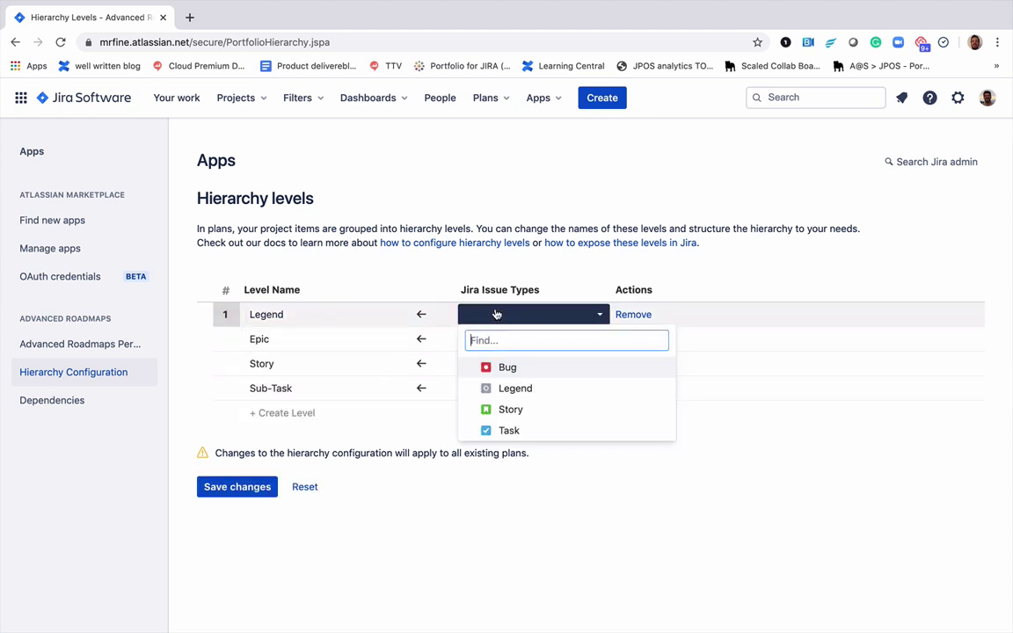
pyautogui.click(489, 387)
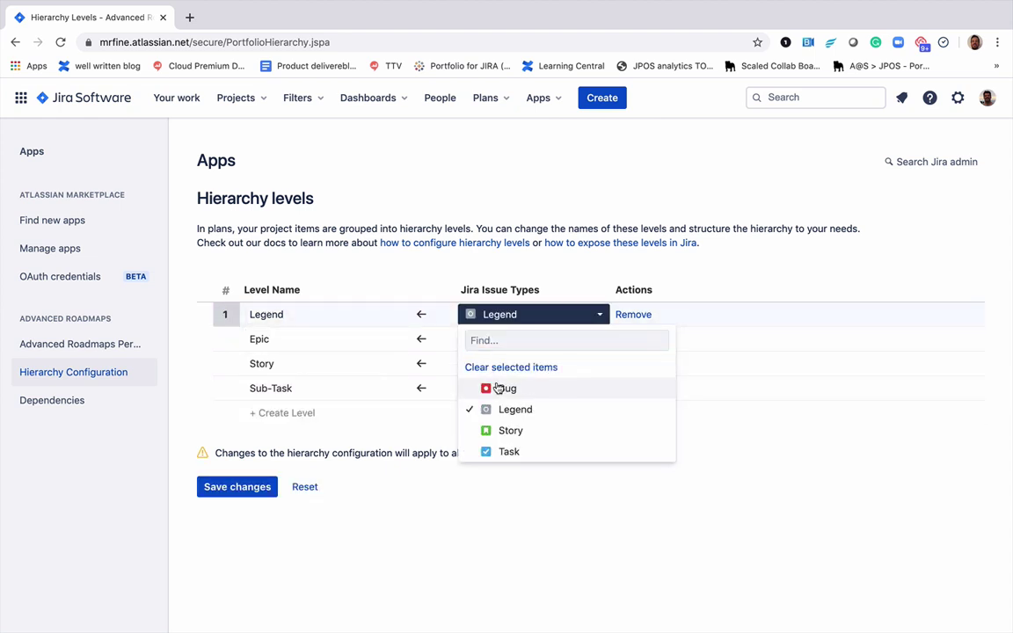
pyautogui.click(378, 486)
pyautogui.click(255, 487)
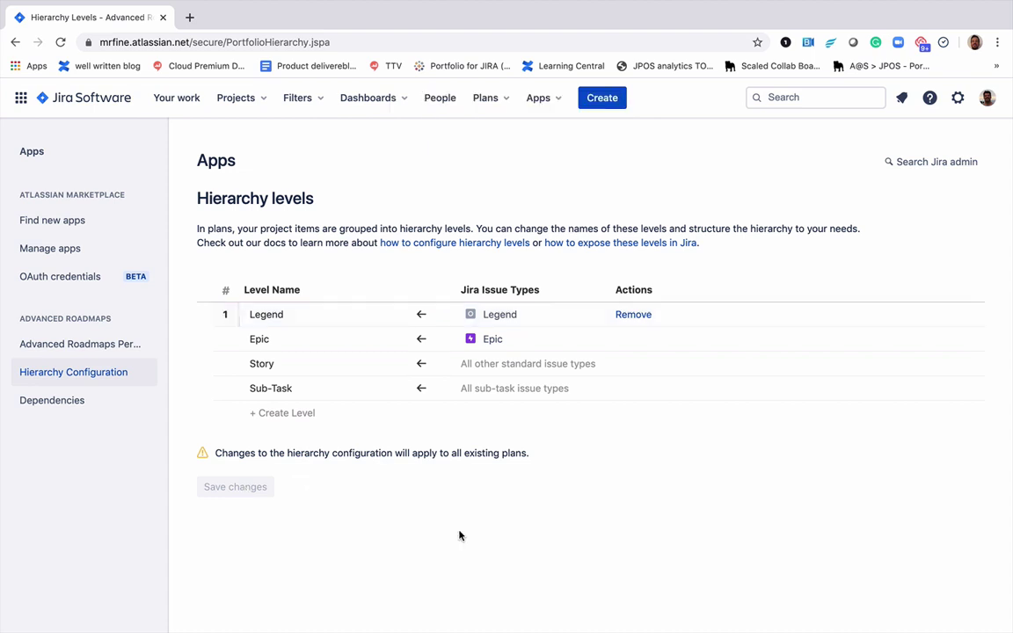
pyautogui.click(491, 102)
pyautogui.click(491, 158)
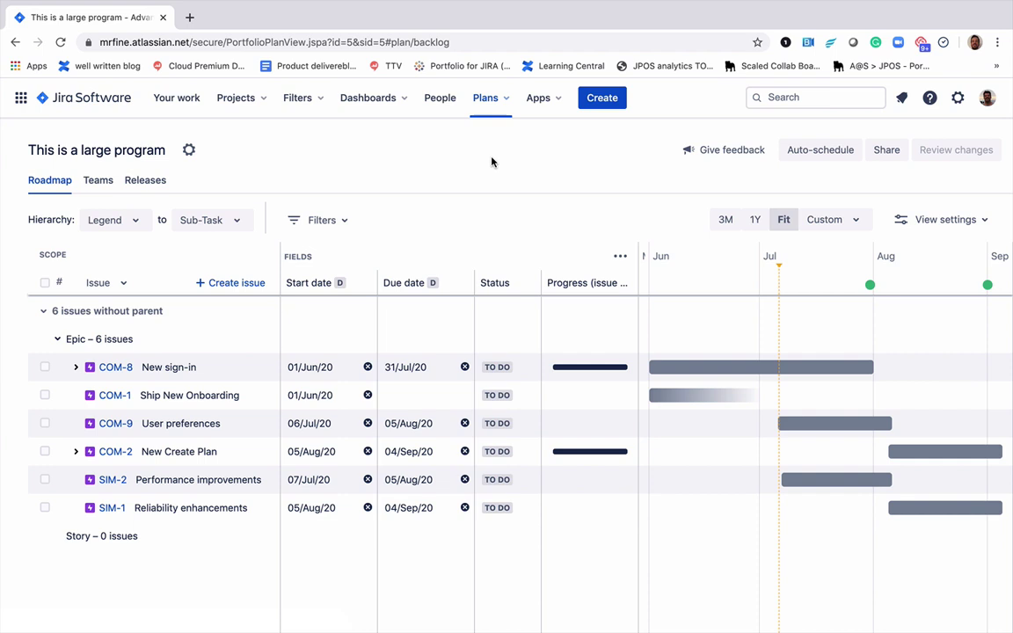
# - Open the large program plan's issue sources for editing
pyautogui.click(189, 151)
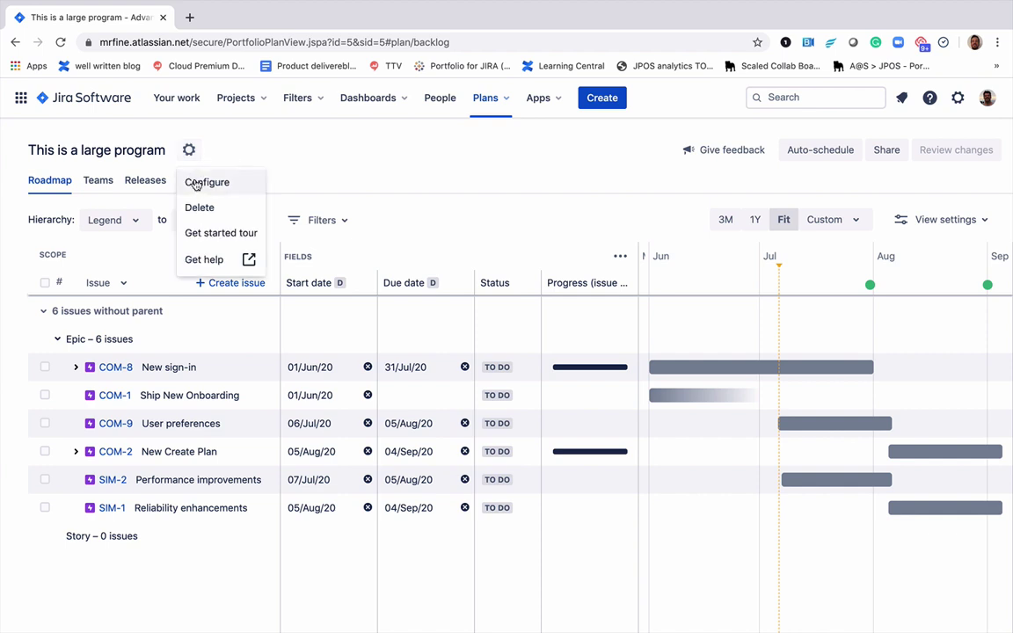
pyautogui.click(195, 182)
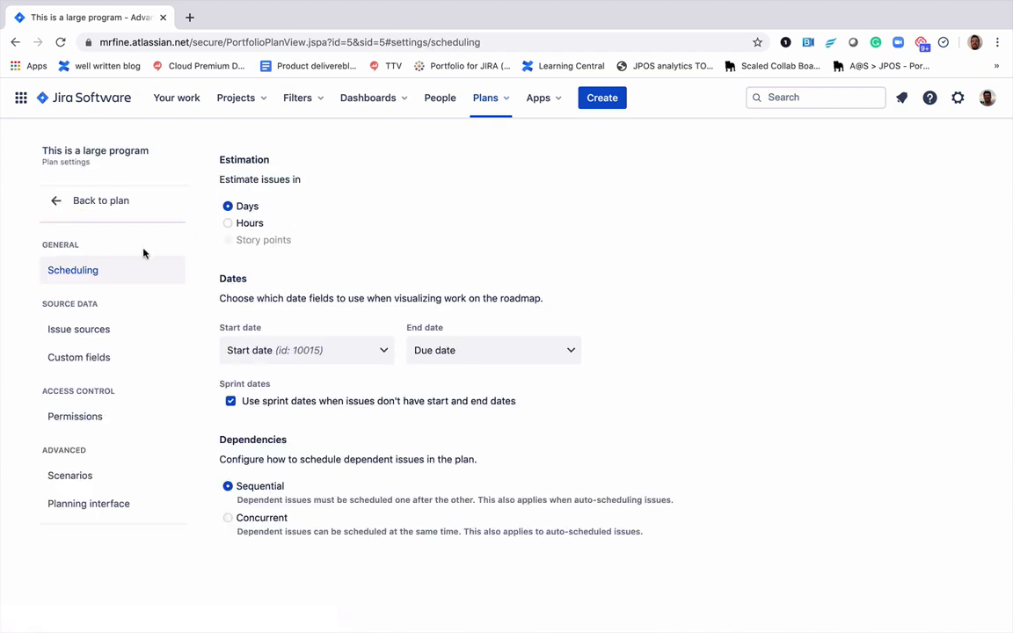
pyautogui.click(106, 330)
pyautogui.click(232, 291)
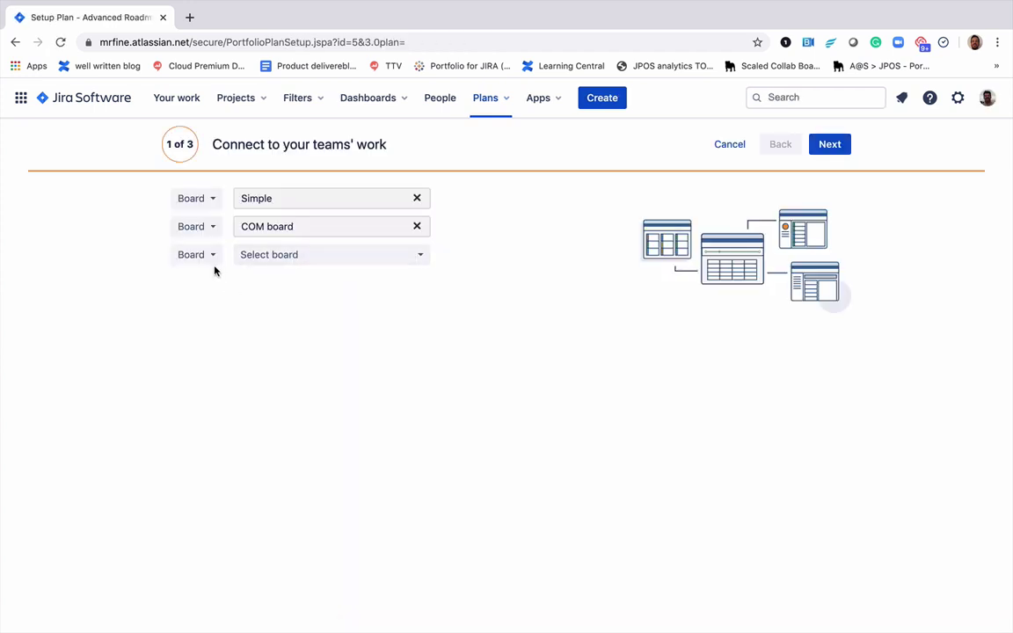
# - Change the third issue source to the Legends (LEG) project and finish the setup wizard
pyautogui.click(214, 260)
pyautogui.click(206, 298)
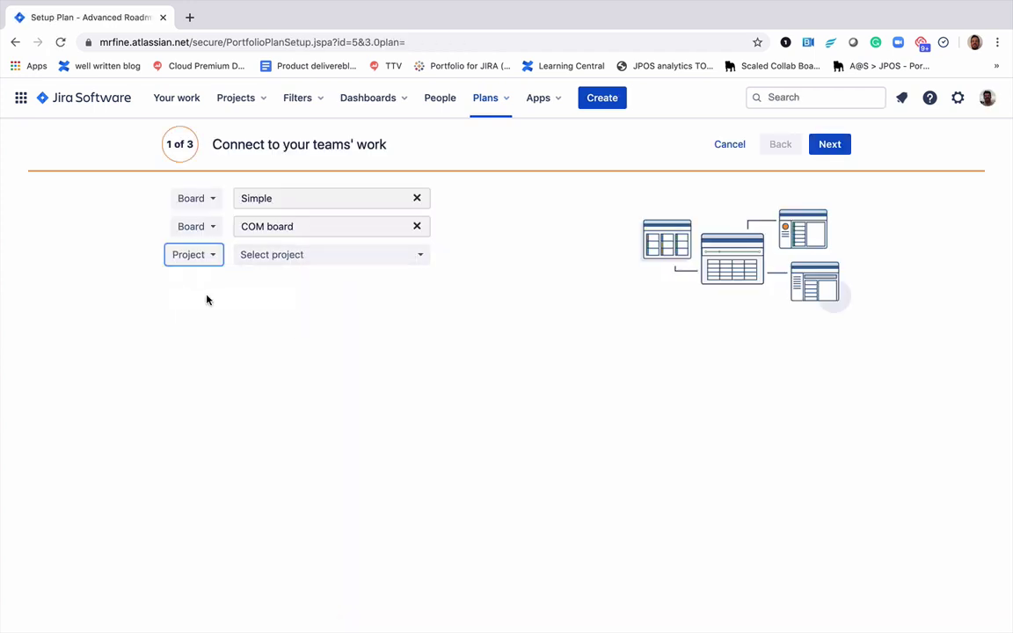
pyautogui.click(276, 256)
pyautogui.click(275, 350)
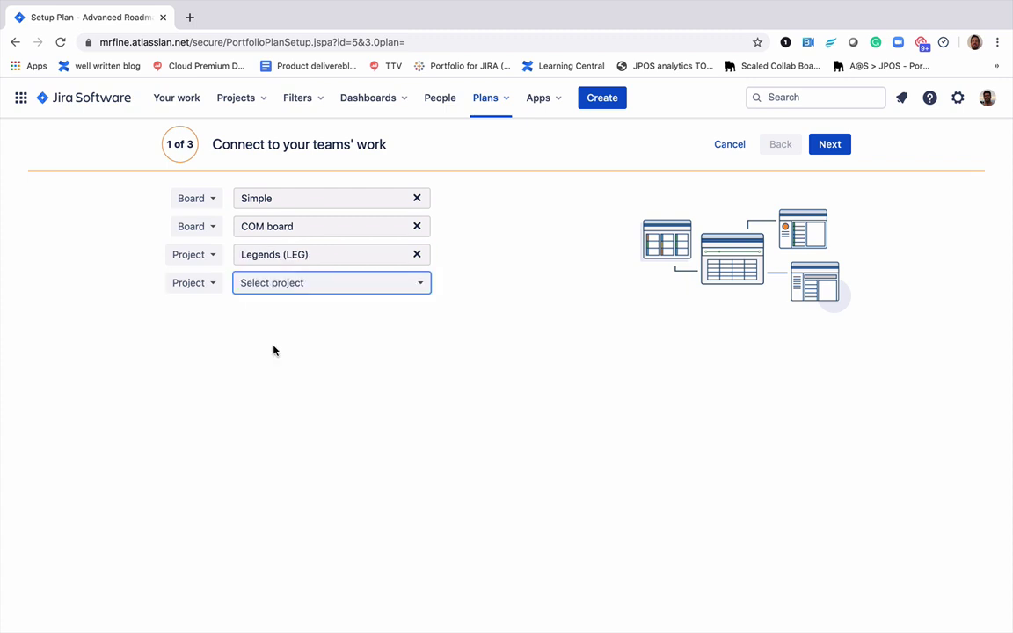
pyautogui.click(826, 144)
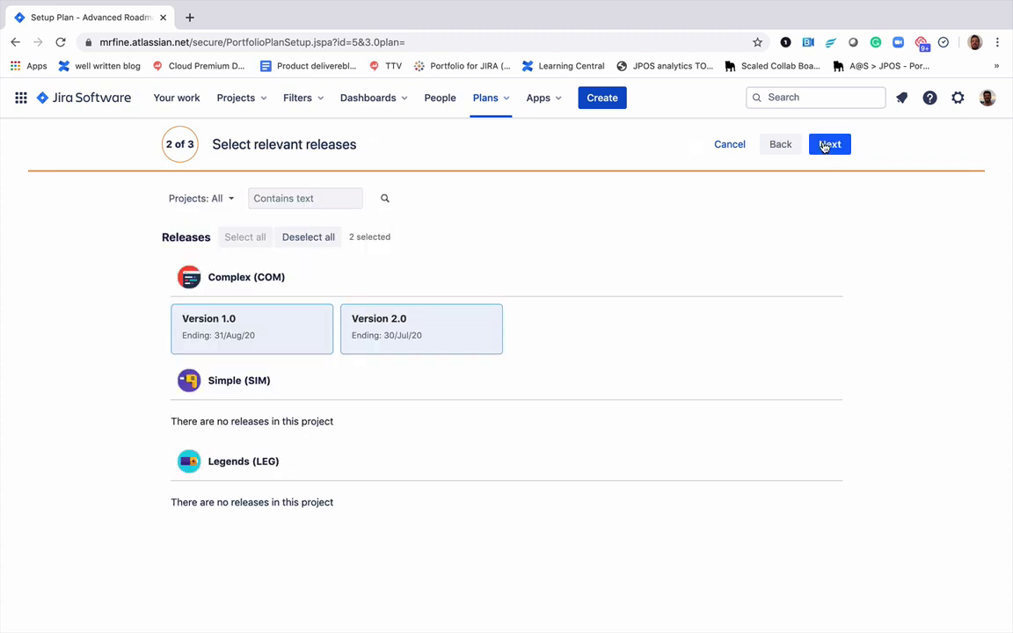
pyautogui.click(826, 144)
pyautogui.click(827, 144)
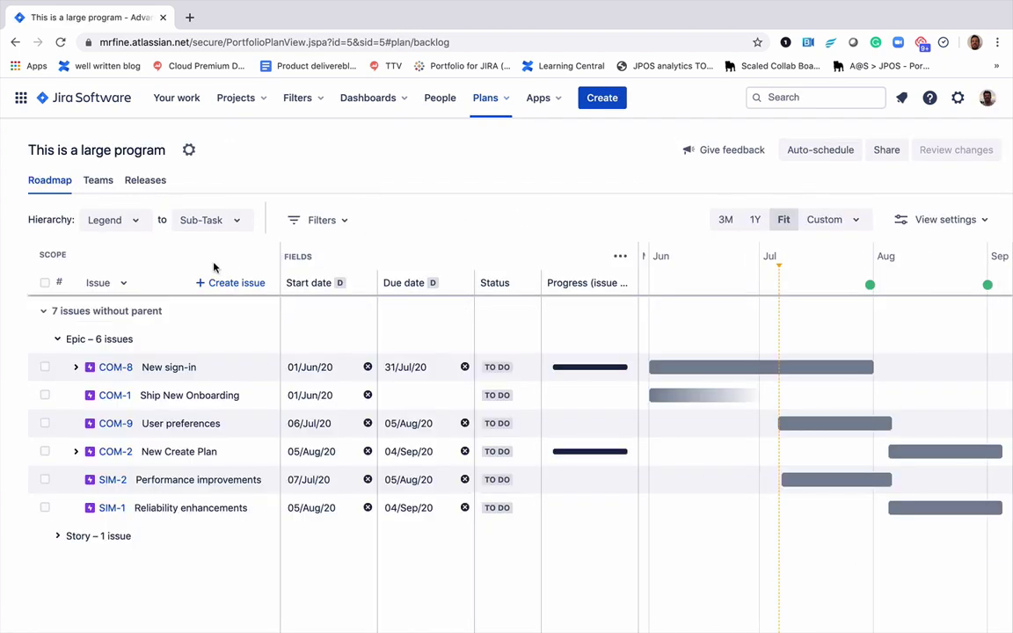
# - Create a Legend-level issue named 'Higher Up' in the plan
pyautogui.click(220, 282)
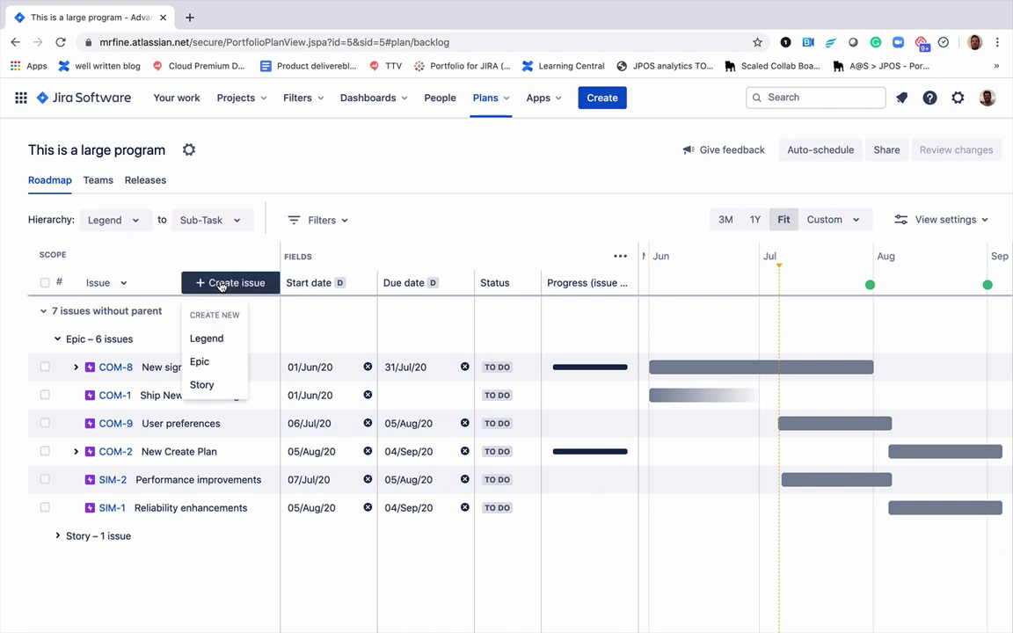
pyautogui.click(207, 338)
pyautogui.write('H')
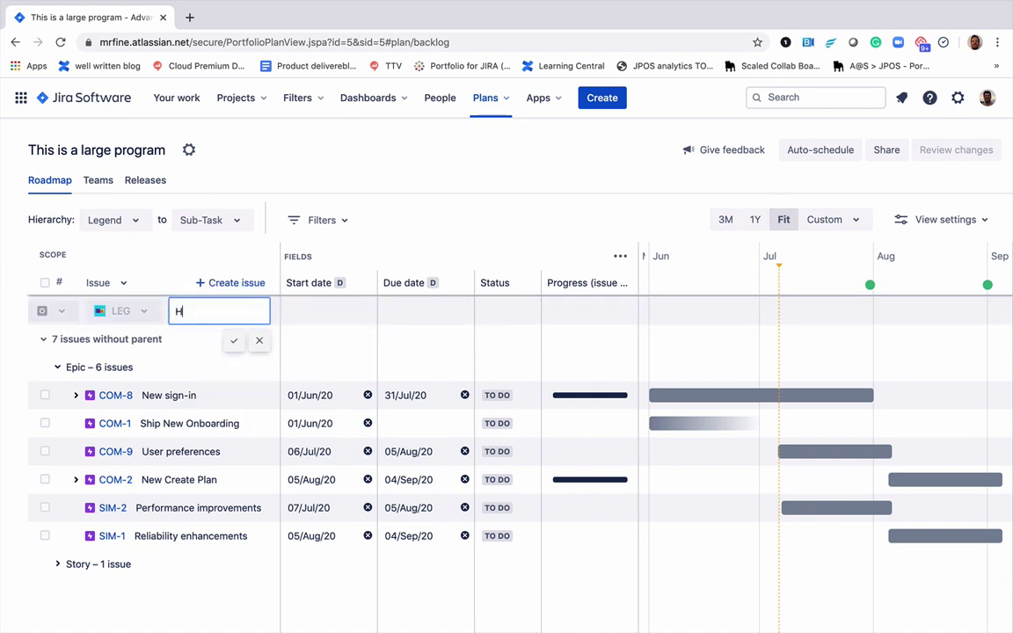
pyautogui.write('igher Up')
pyautogui.click(232, 342)
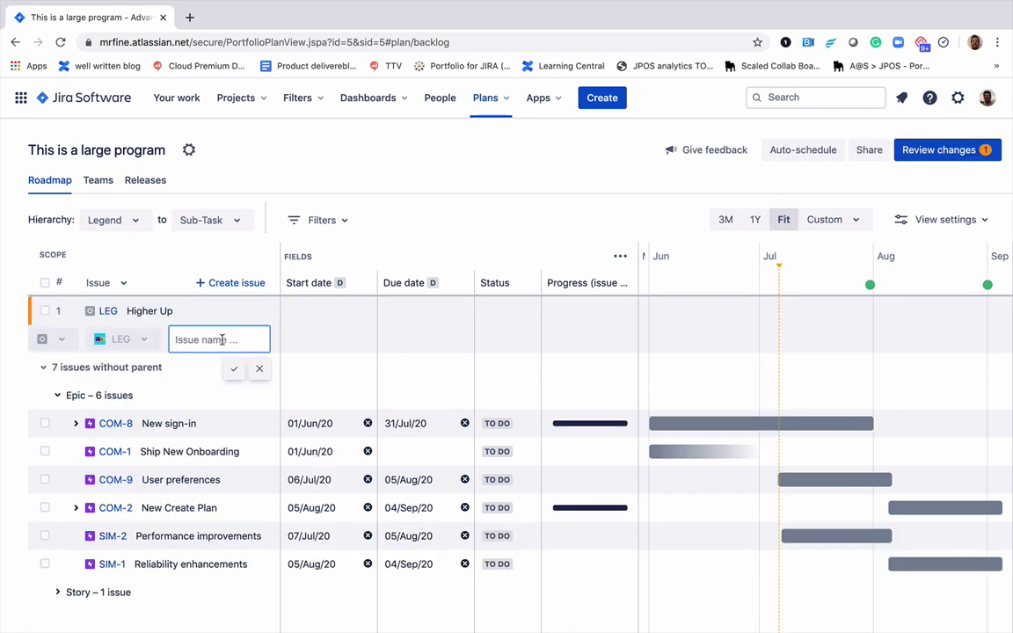
pyautogui.press('Escape')
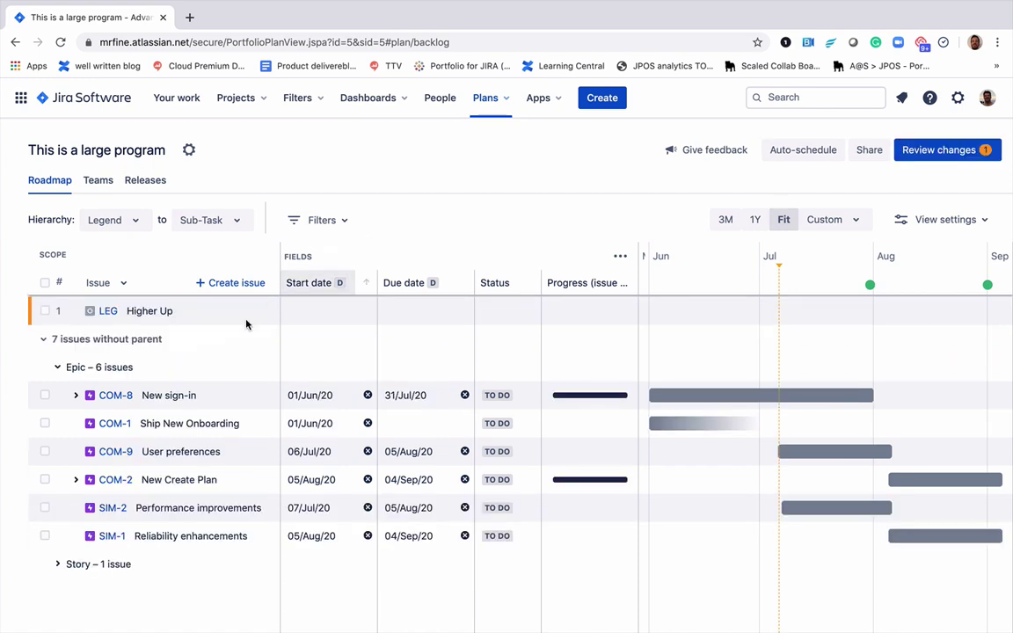
# - Select the six epics COM-8, COM-1, COM-9, COM-2, SIM-2 and SIM-1
pyautogui.click(44, 395)
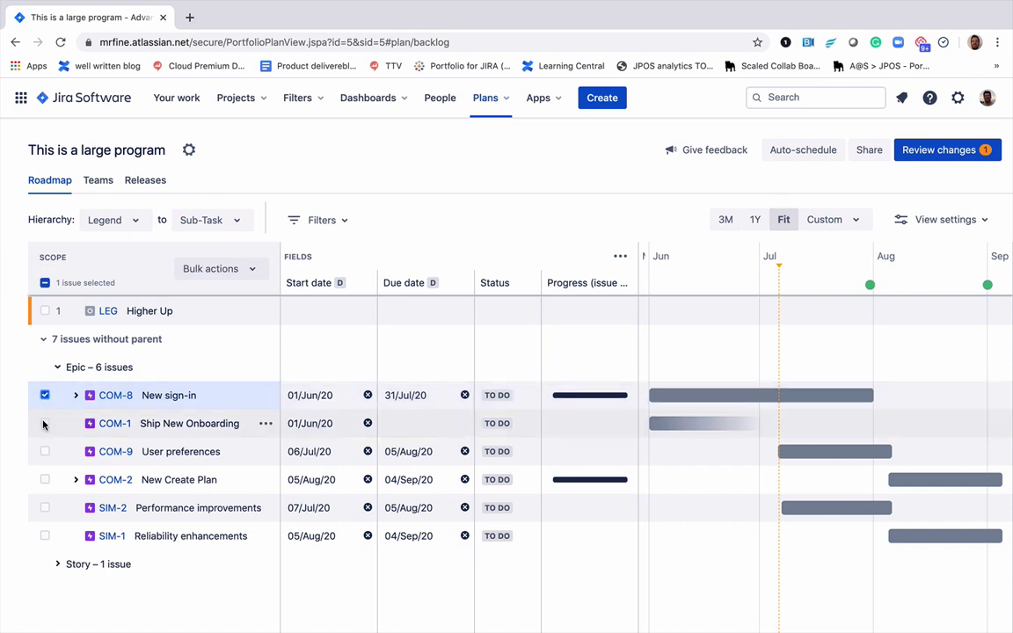
pyautogui.click(44, 422)
pyautogui.click(44, 451)
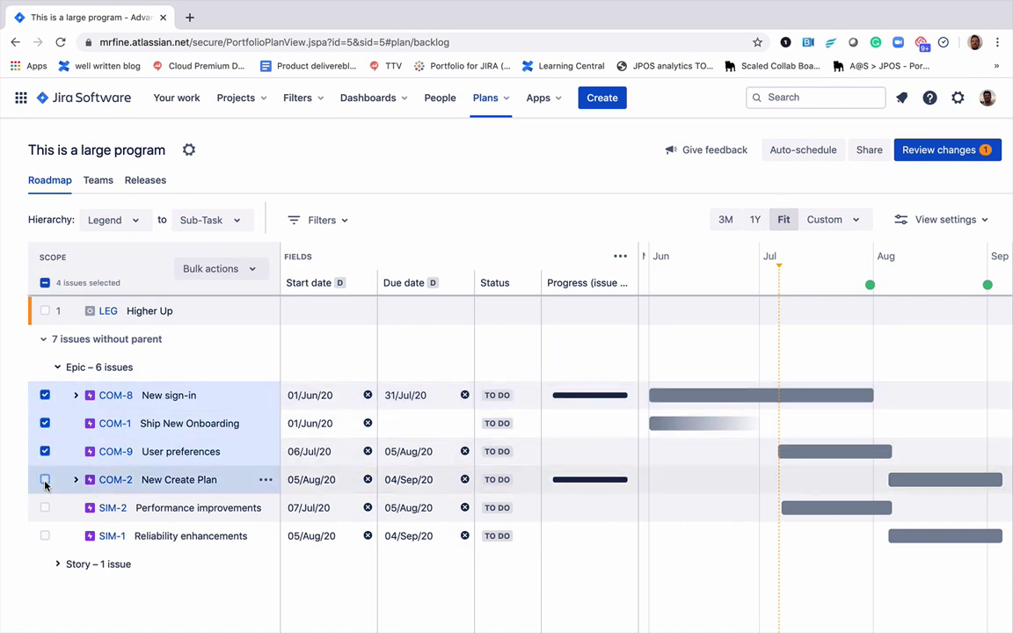
pyautogui.click(45, 480)
pyautogui.click(44, 508)
pyautogui.click(45, 536)
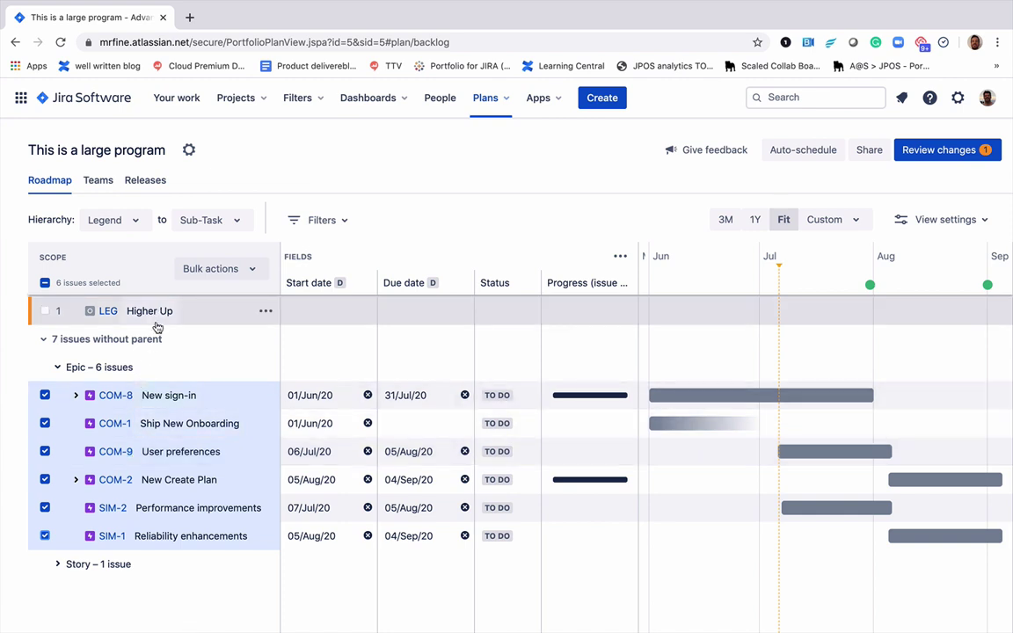
# - Bulk-set the selected epics' parent to LEG Higher Up and expand it to show them
pyautogui.click(252, 273)
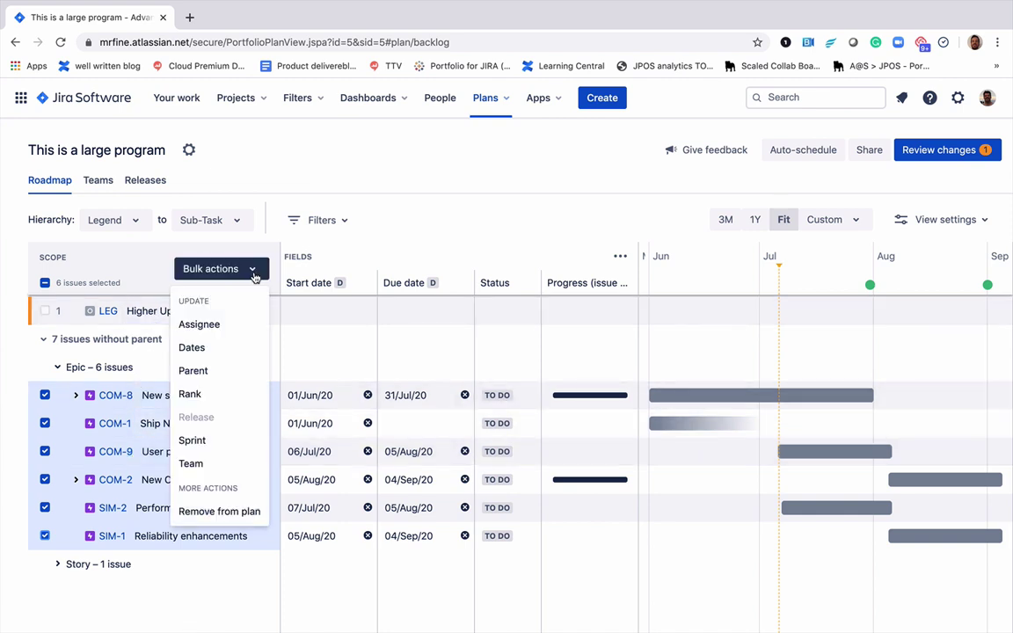
pyautogui.click(224, 380)
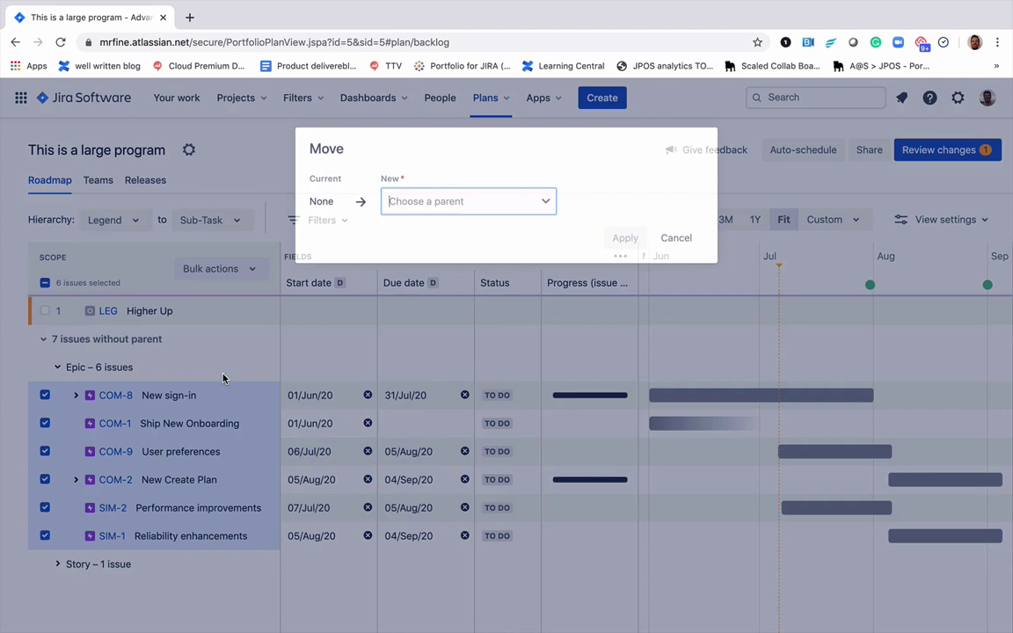
pyautogui.click(463, 195)
pyautogui.click(452, 253)
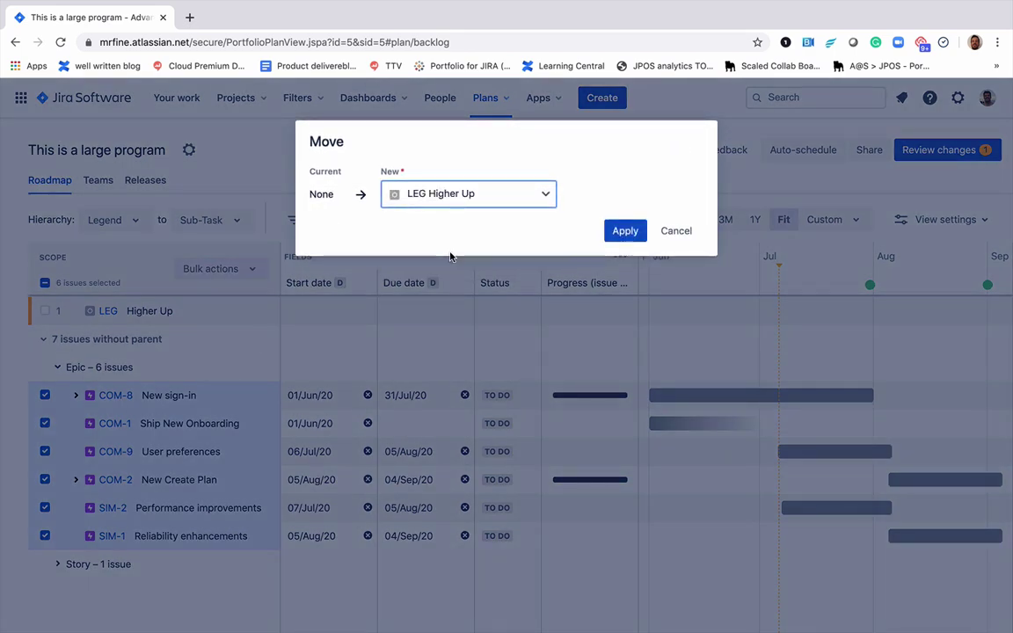
pyautogui.click(617, 230)
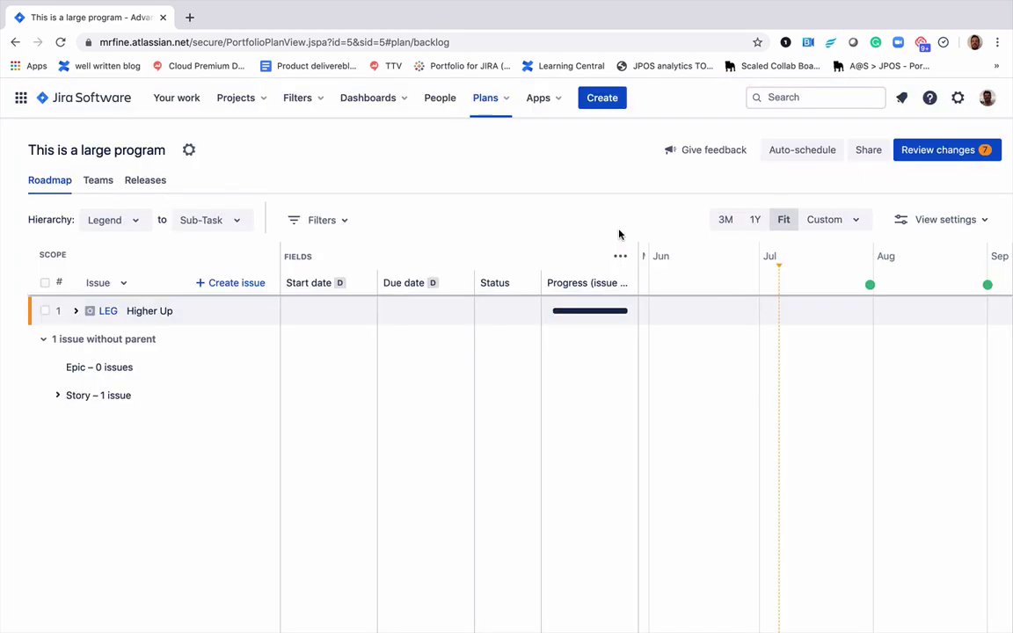
pyautogui.click(75, 310)
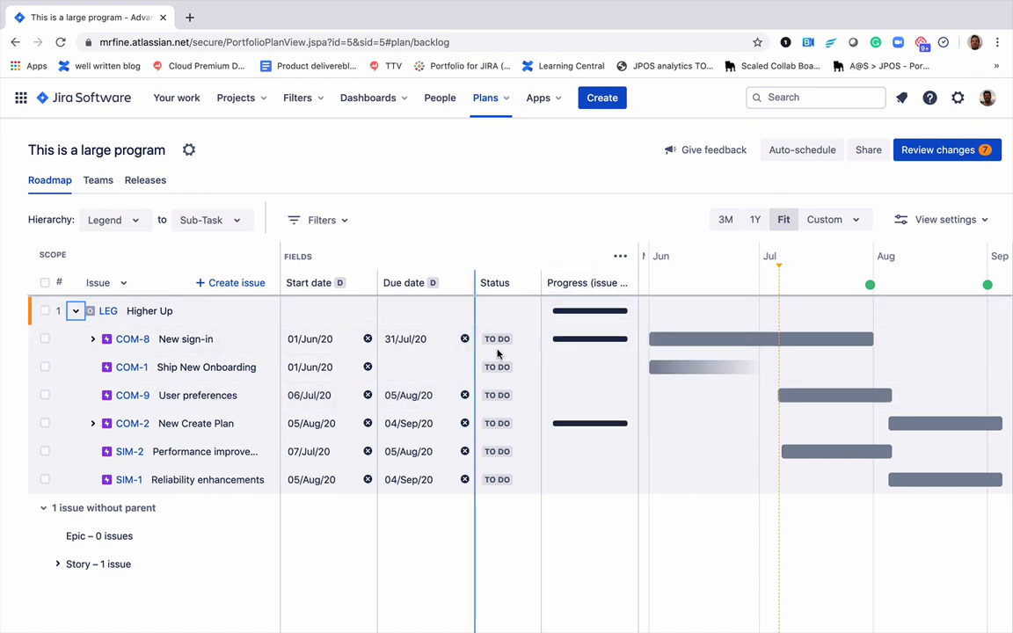
# - Review the 7 unsaved plan changes and save all of them to Jira
pyautogui.moveTo(581, 351)
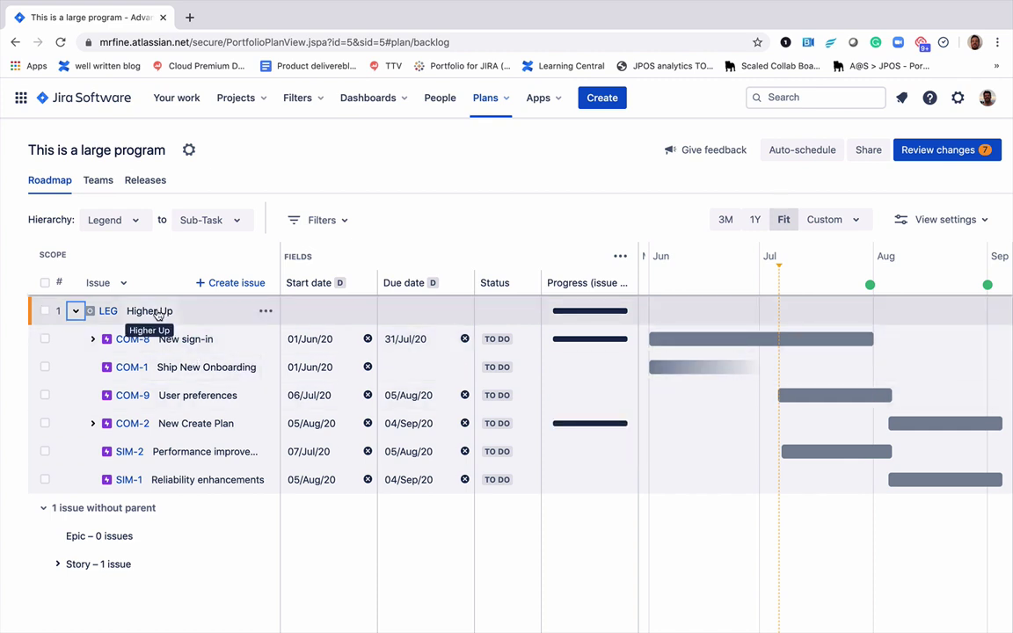
pyautogui.click(970, 156)
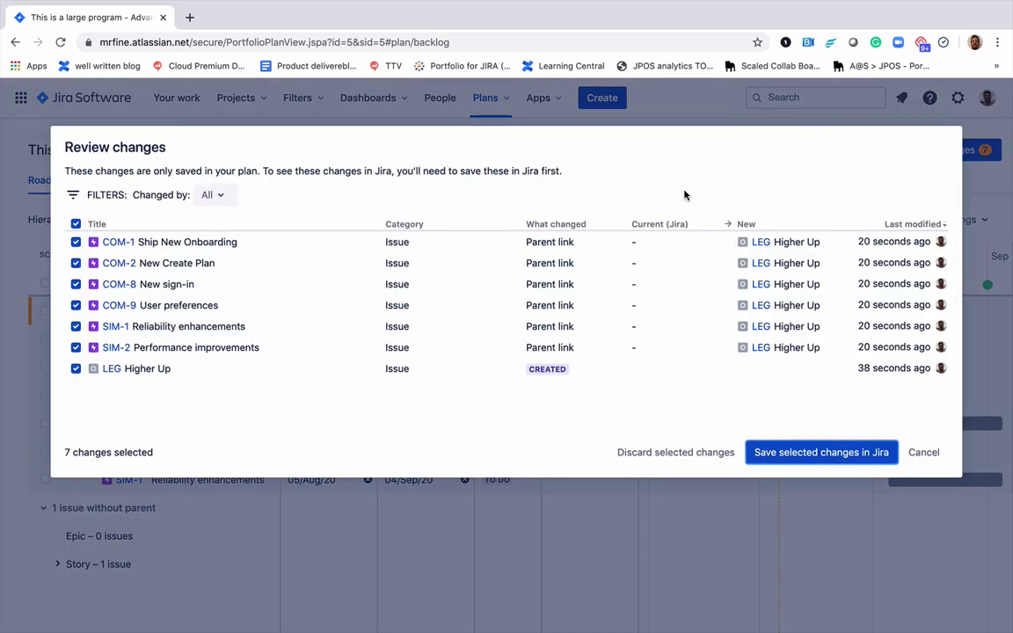
pyautogui.click(798, 450)
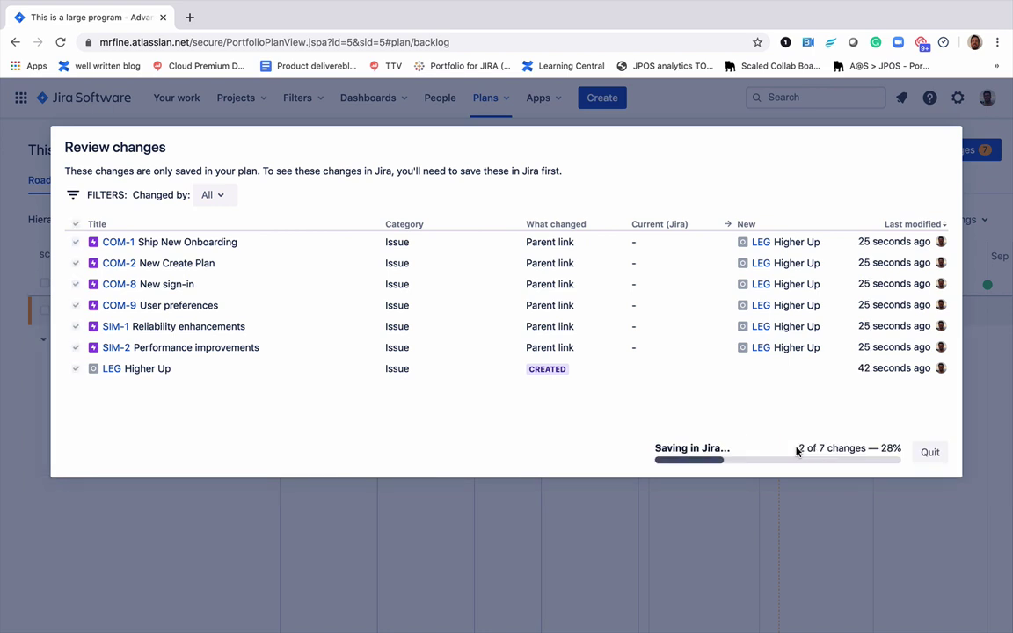